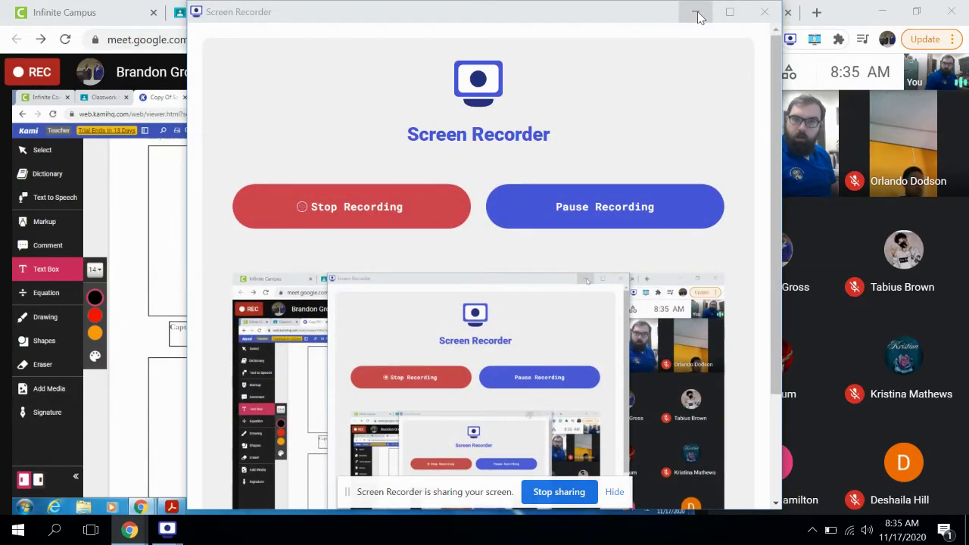
Hide the screen recorder and open the Meet People panel listing the ten participants.
click(697, 13)
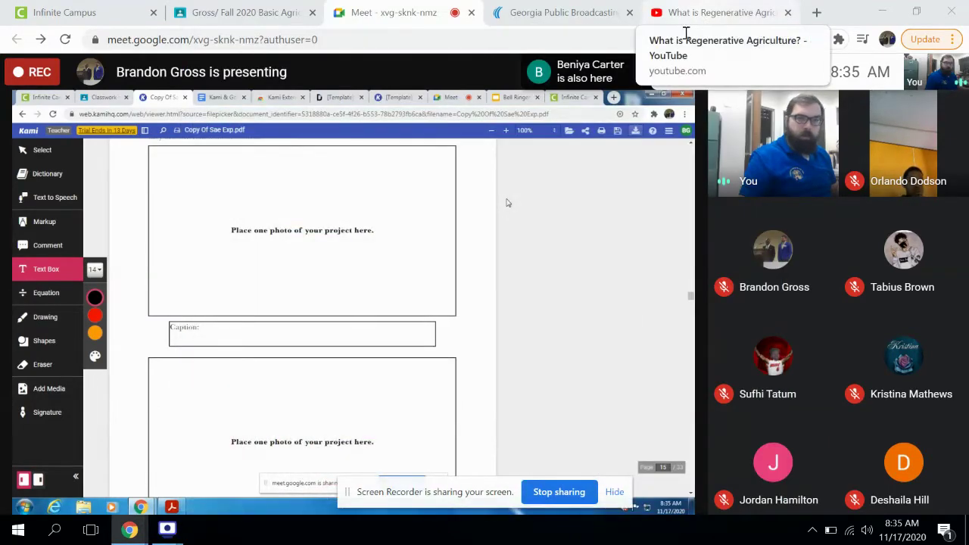
mouse_move(507, 203)
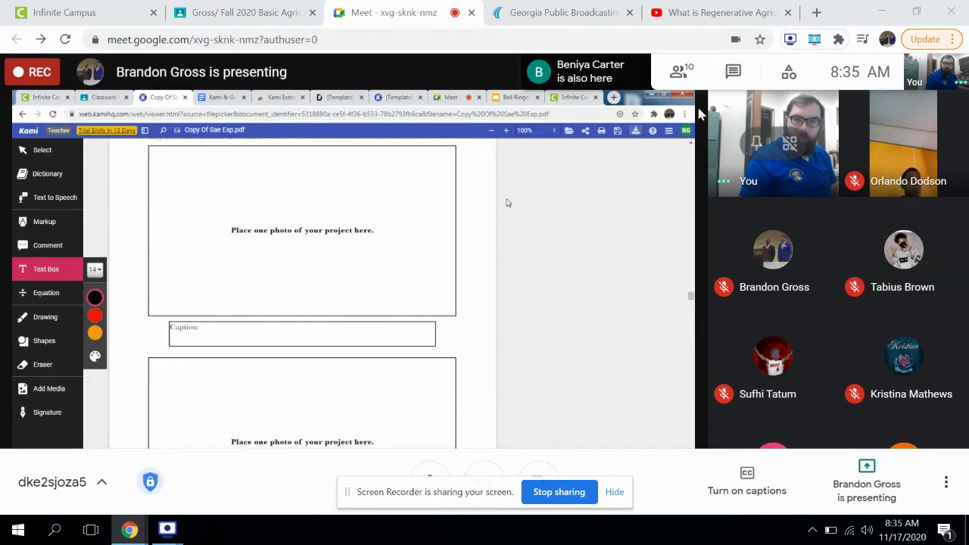
click(788, 75)
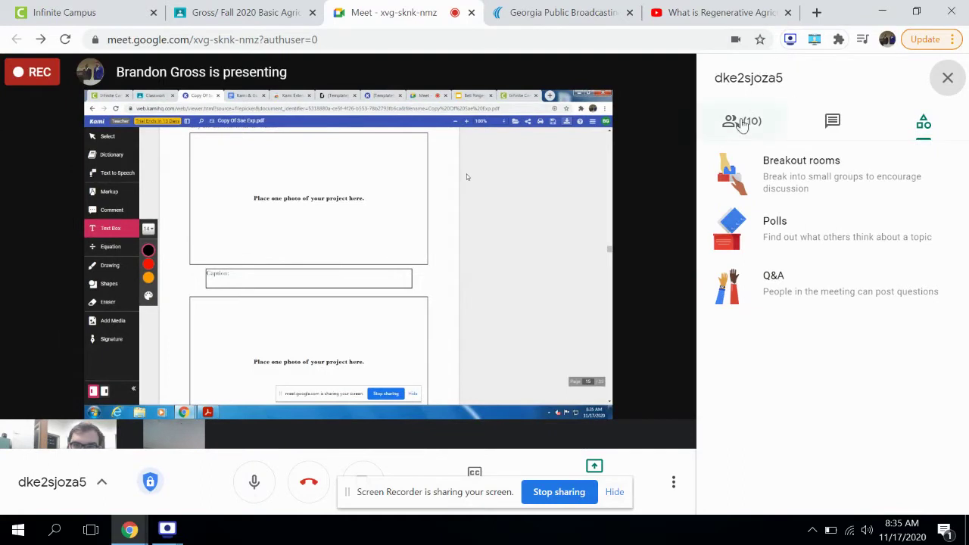
click(742, 124)
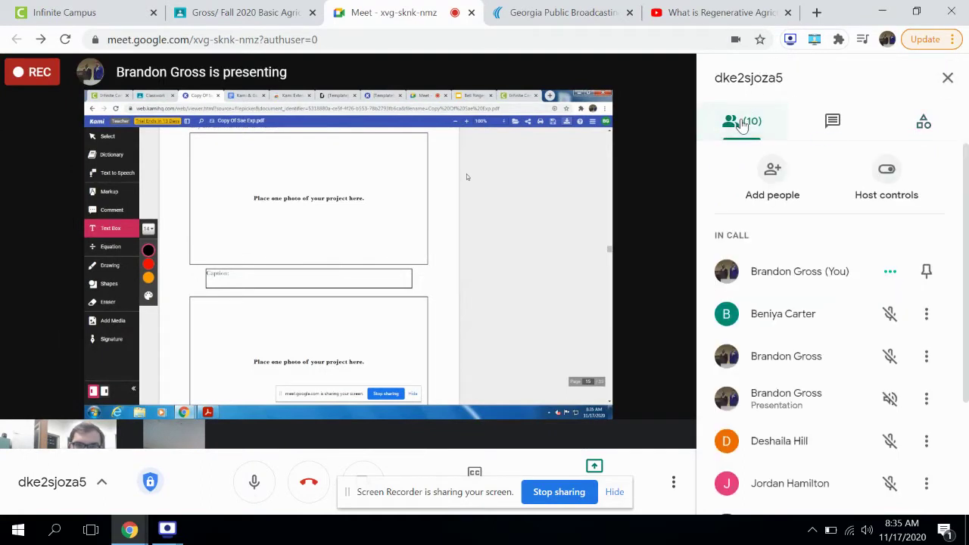